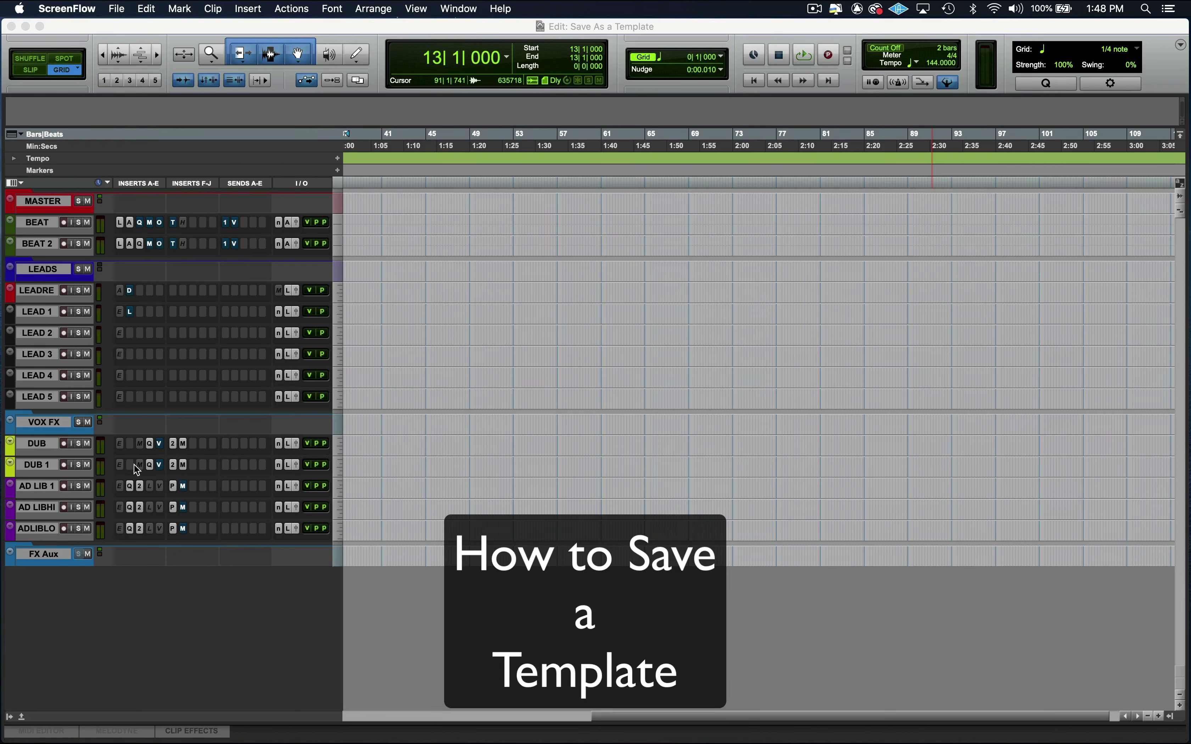
- Select all tracks, clear the selection, and save the session
click(462, 443)
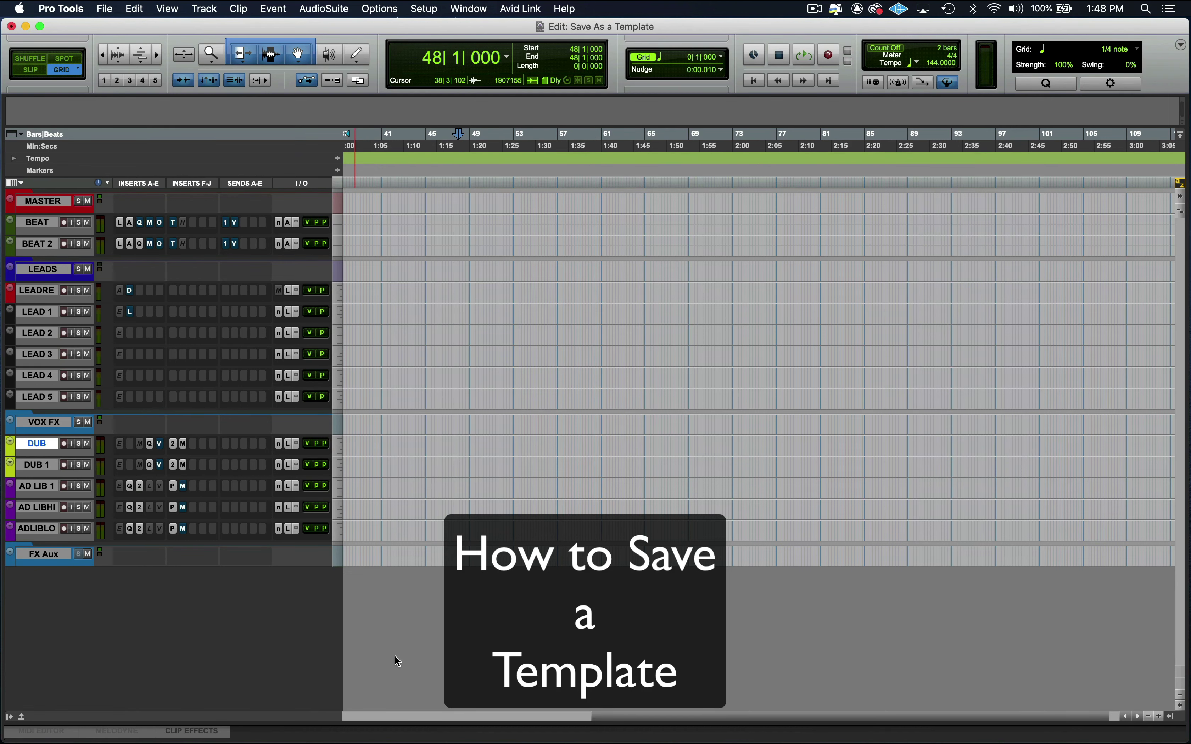
key(super+a)
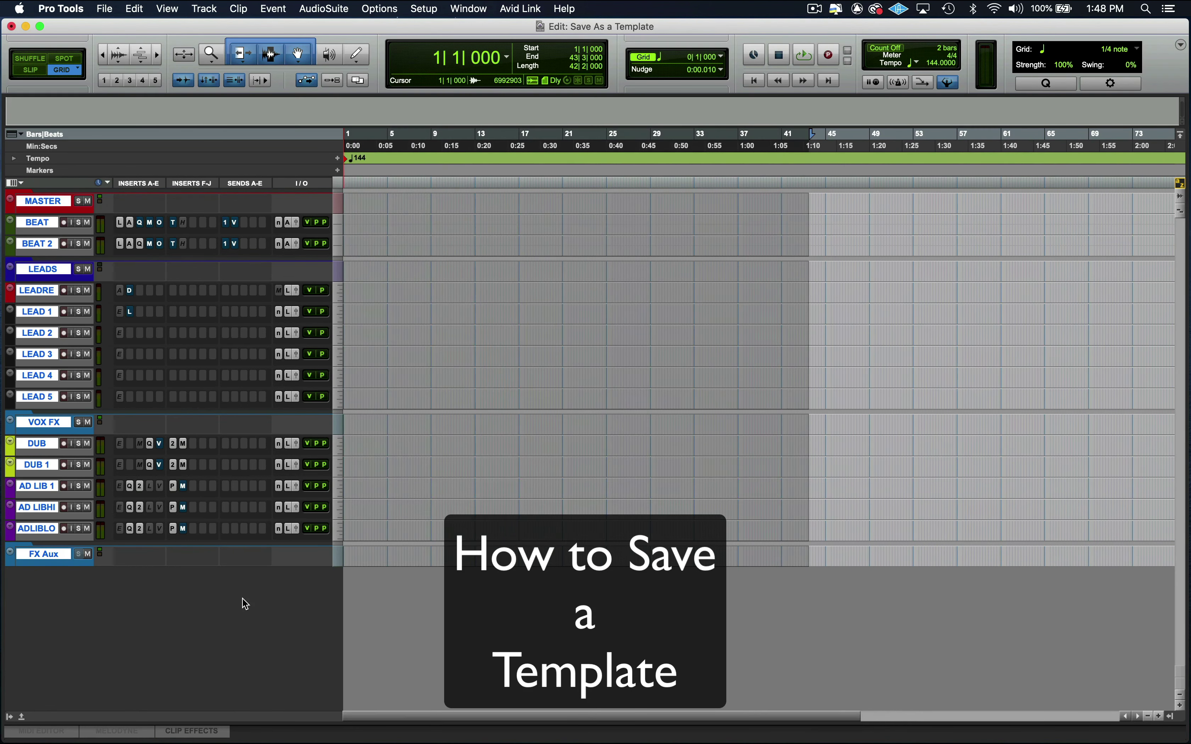
click(49, 555)
key(super+s)
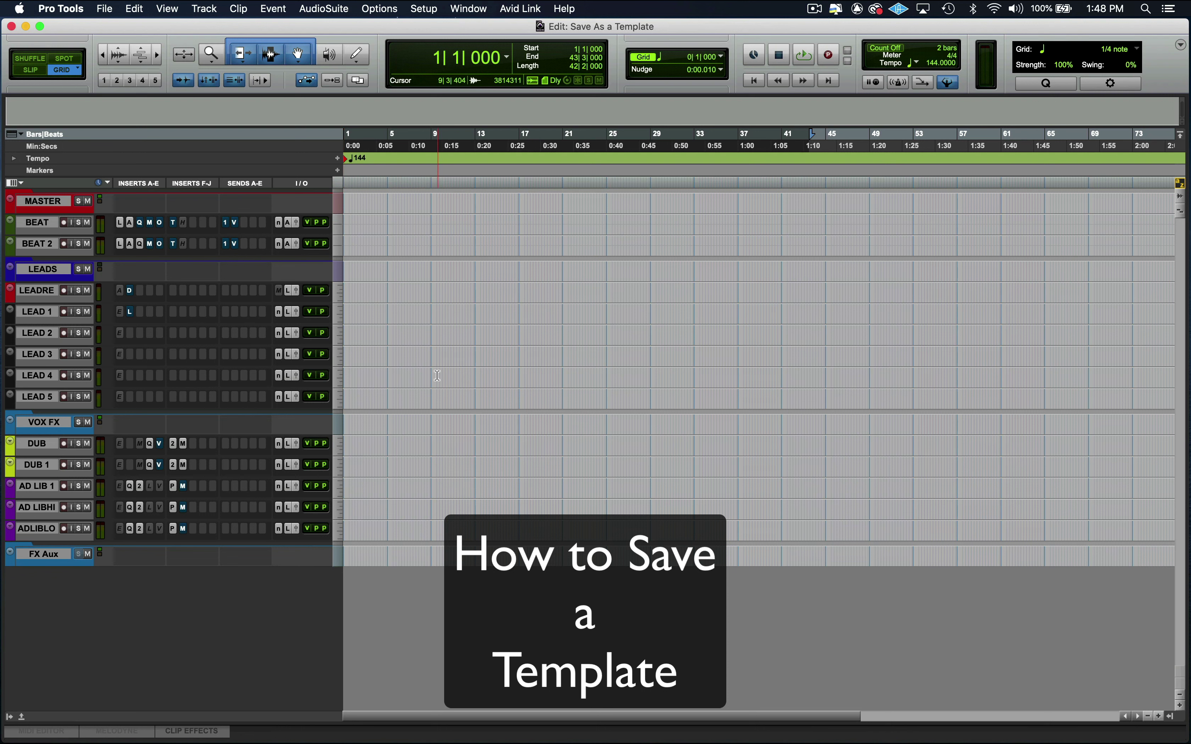
key(Return)
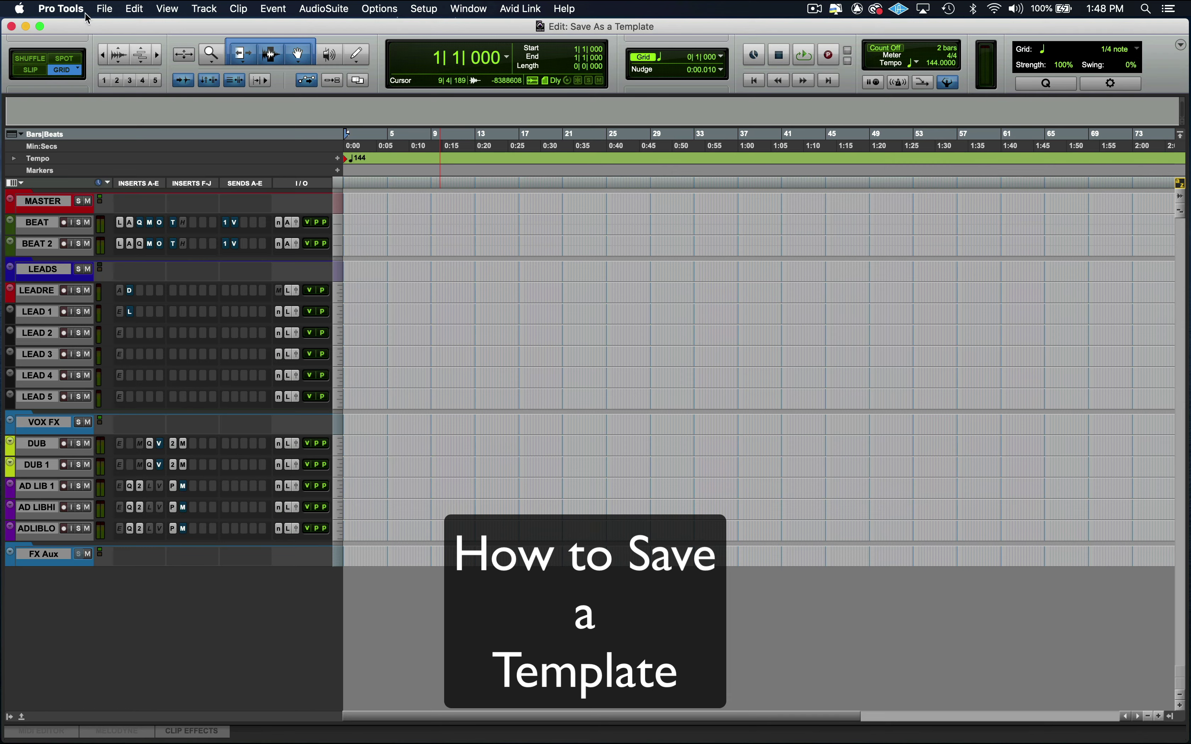
- Start Save As Template and keep Music as the template category
click(105, 8)
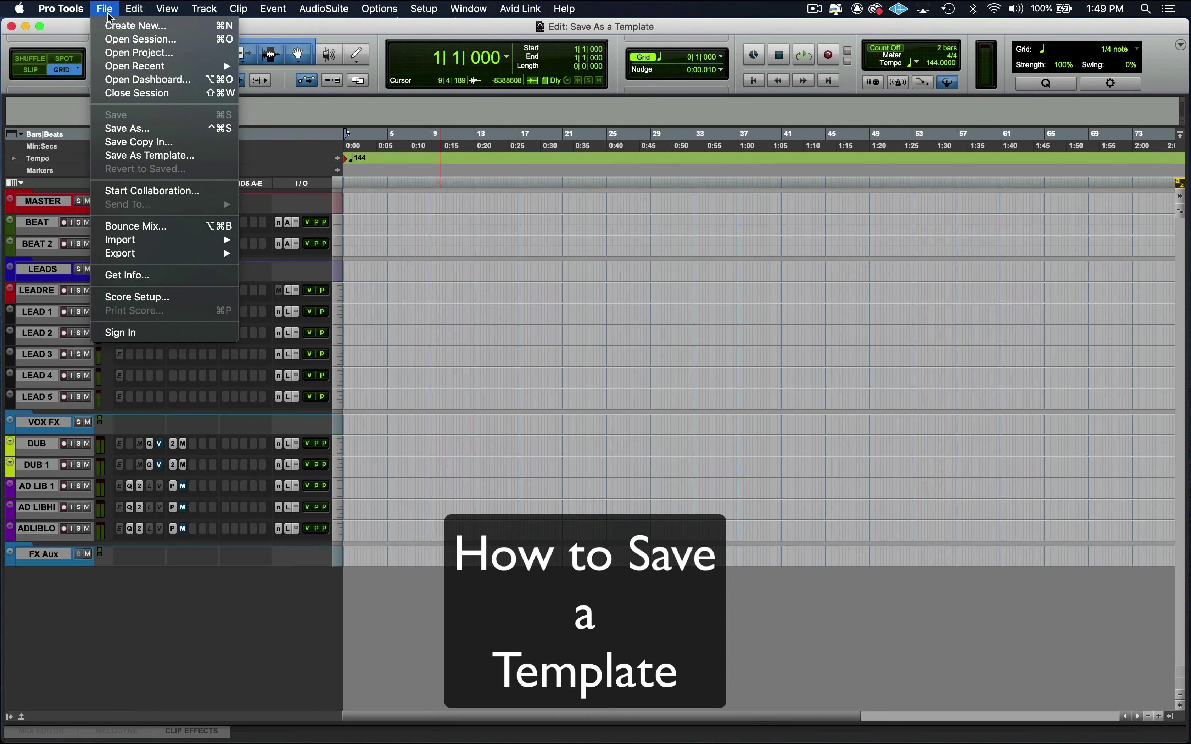
click(151, 157)
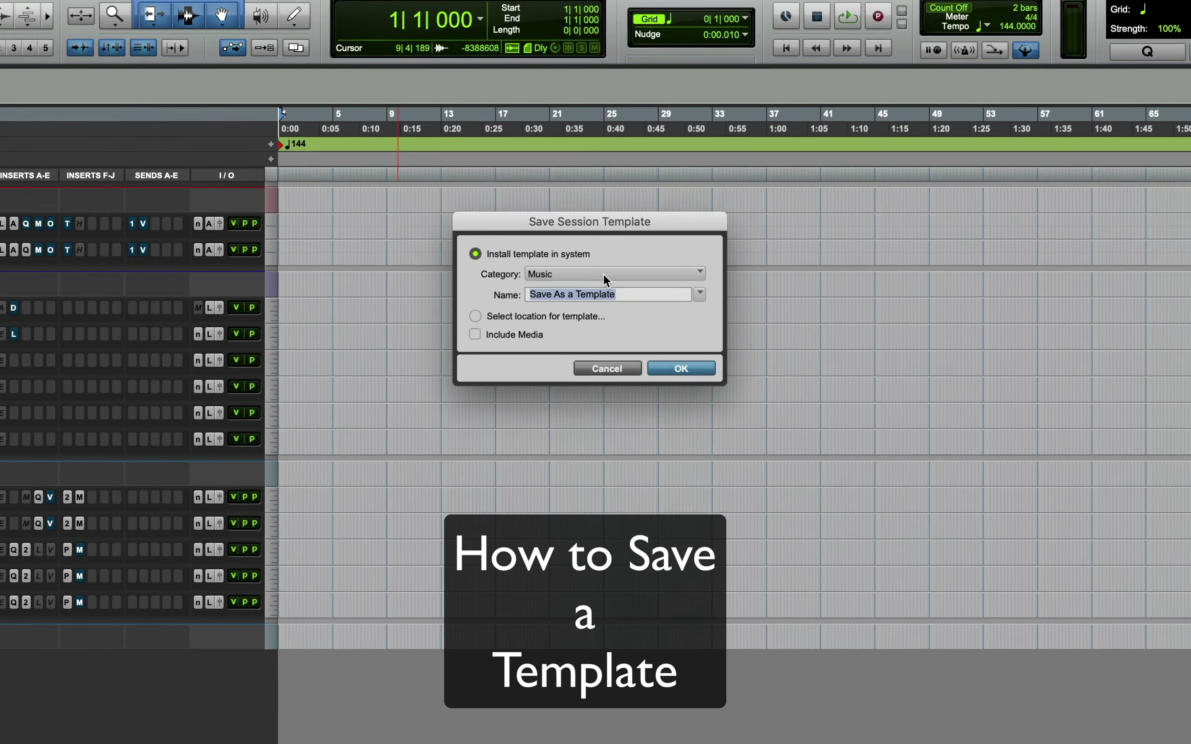
click(601, 272)
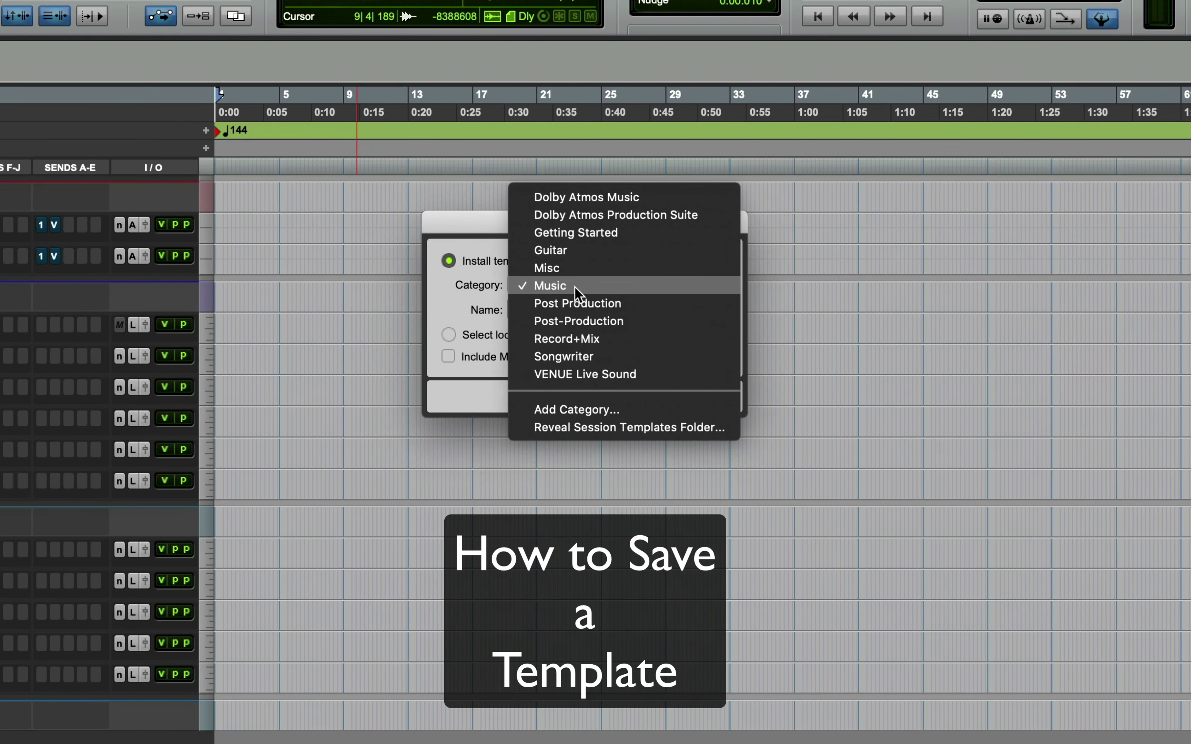
click(468, 298)
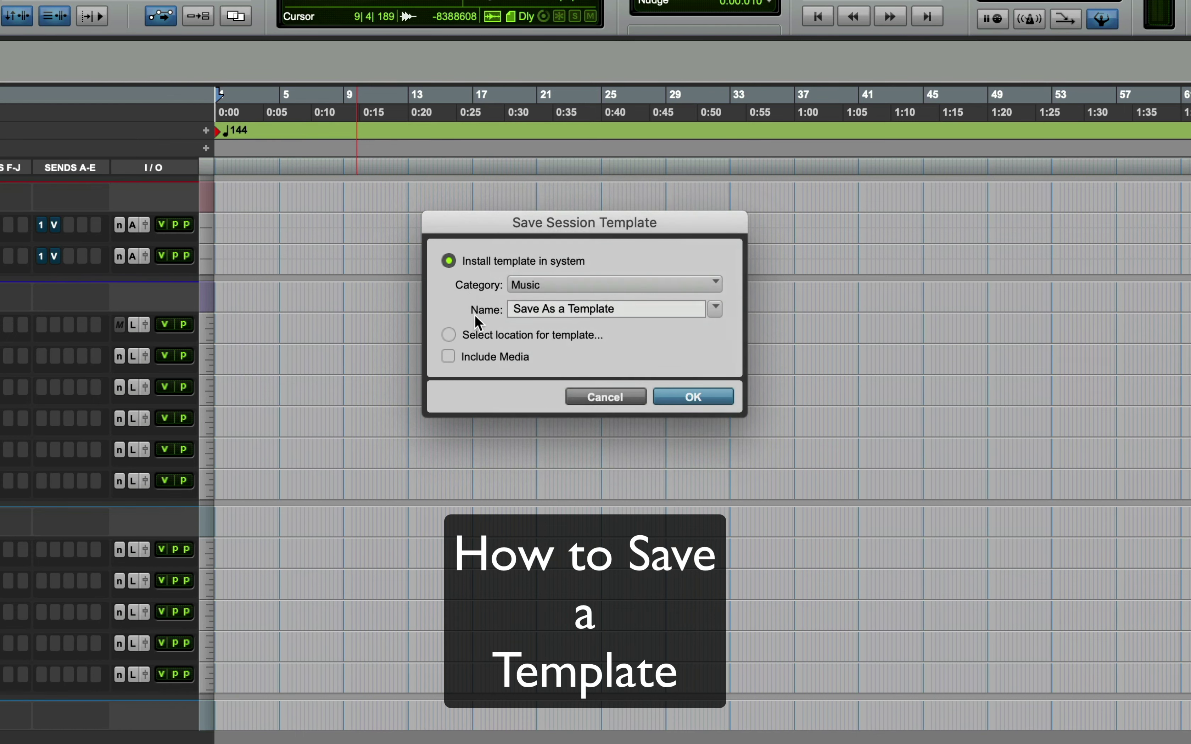
- Try saving the template to a custom location, cancel the browser, and reopen the category list
click(523, 336)
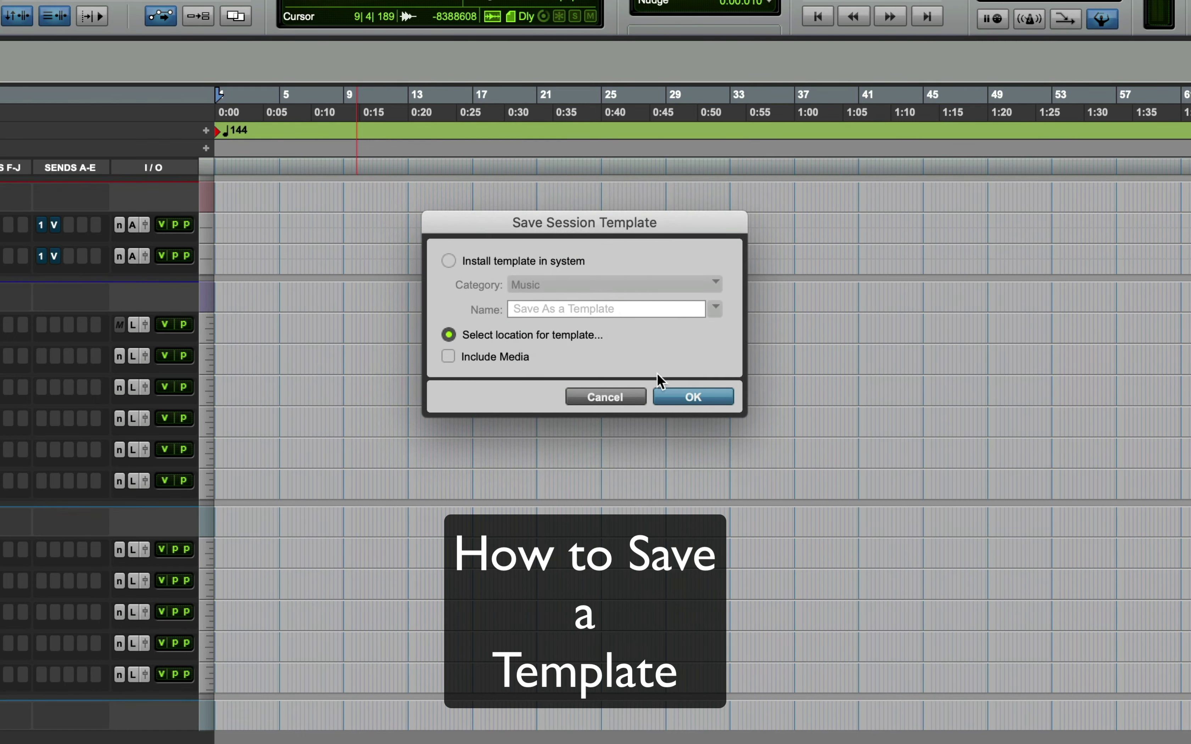
click(689, 397)
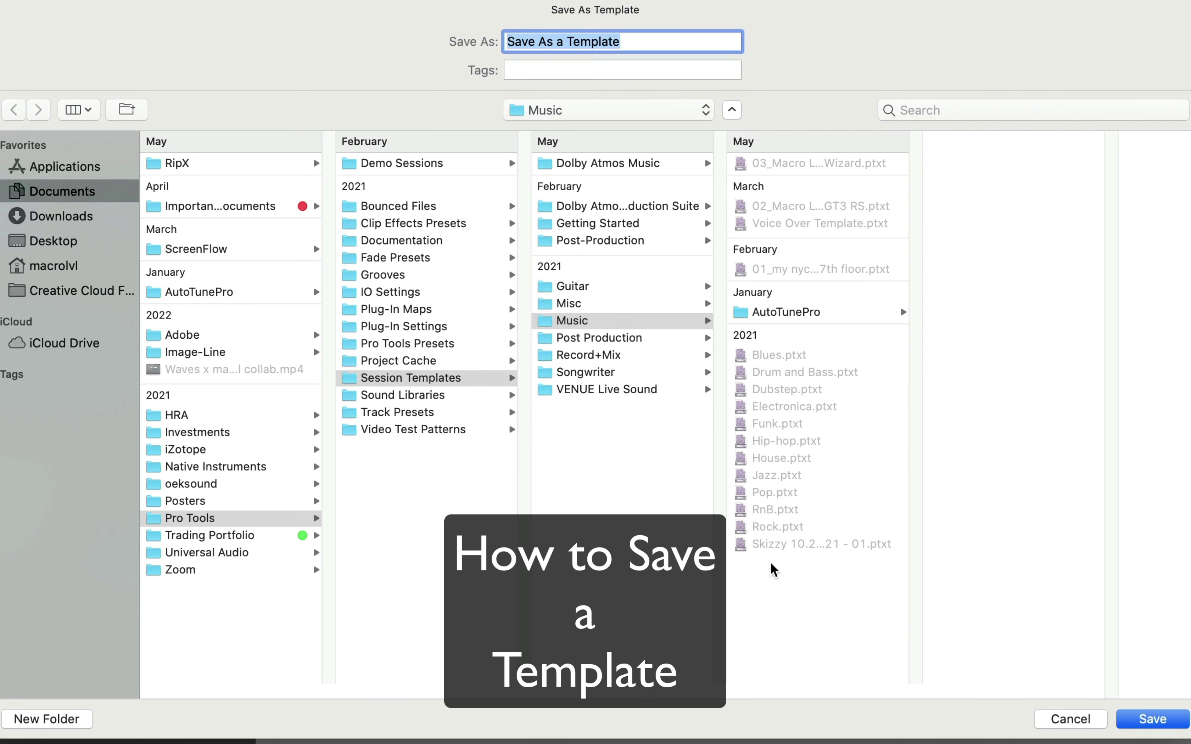
click(1063, 720)
click(567, 244)
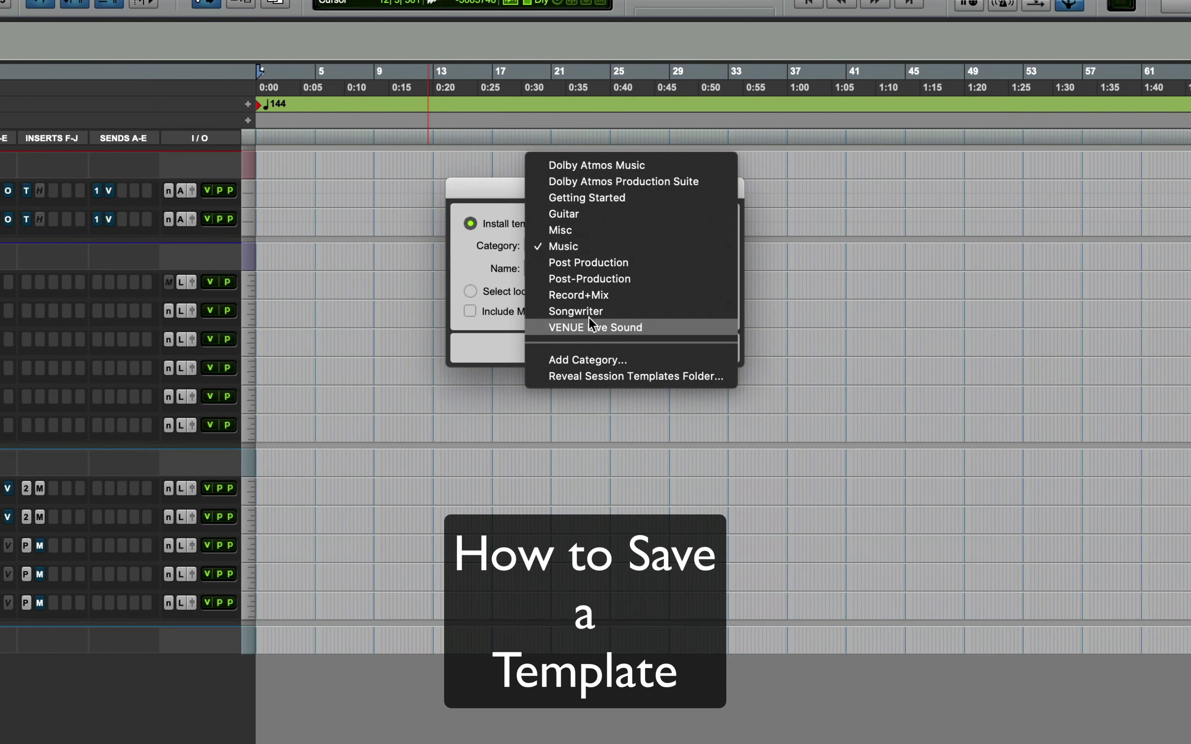
- Keep the Music category and choose 'Select location for template...' to reach the Music folder browser
click(484, 255)
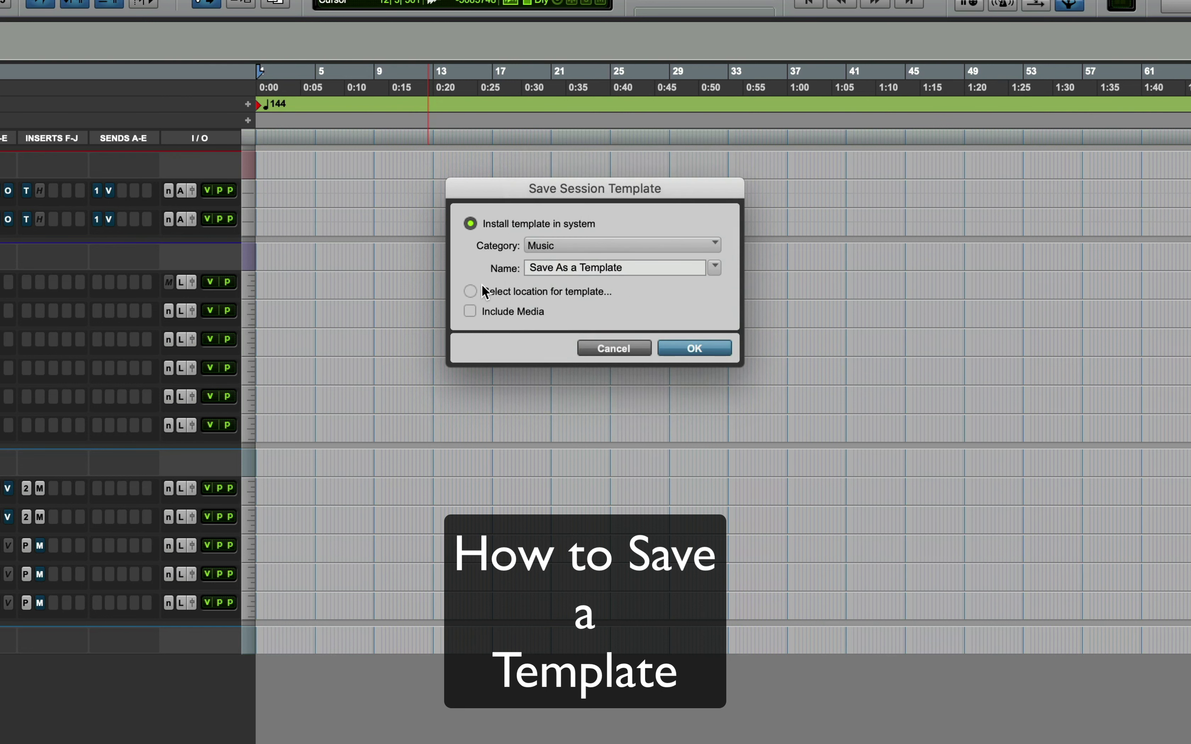
click(470, 291)
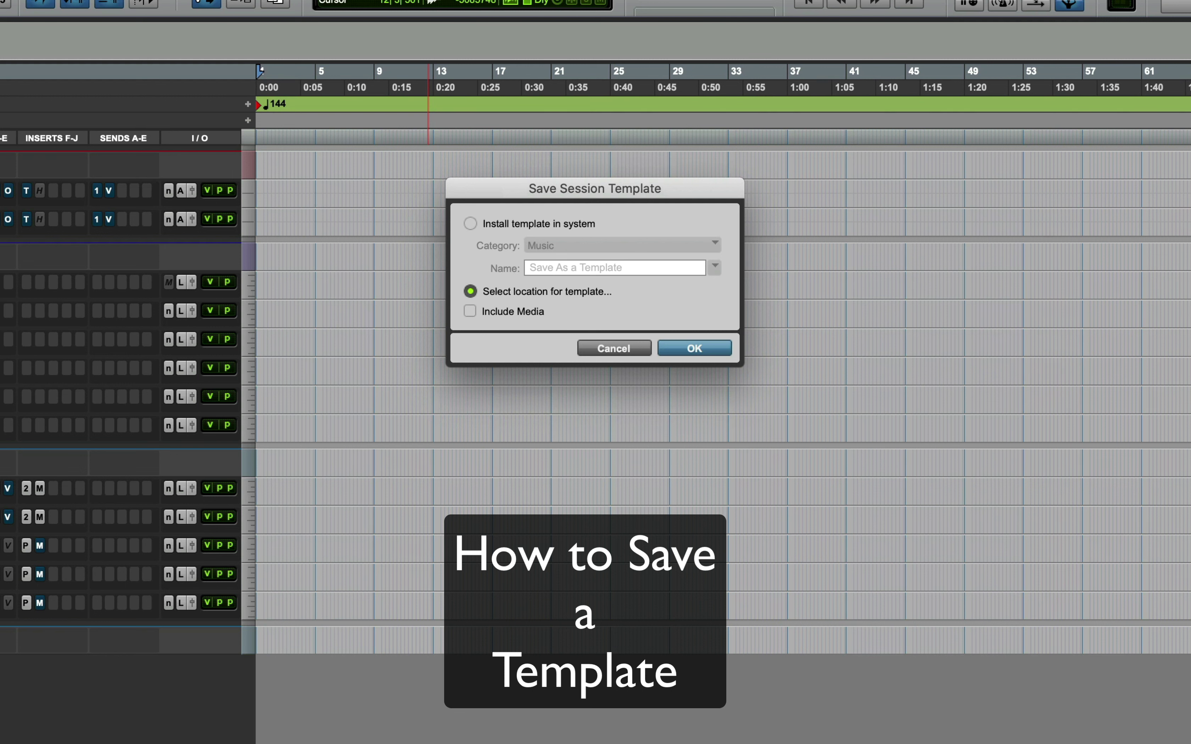
click(699, 343)
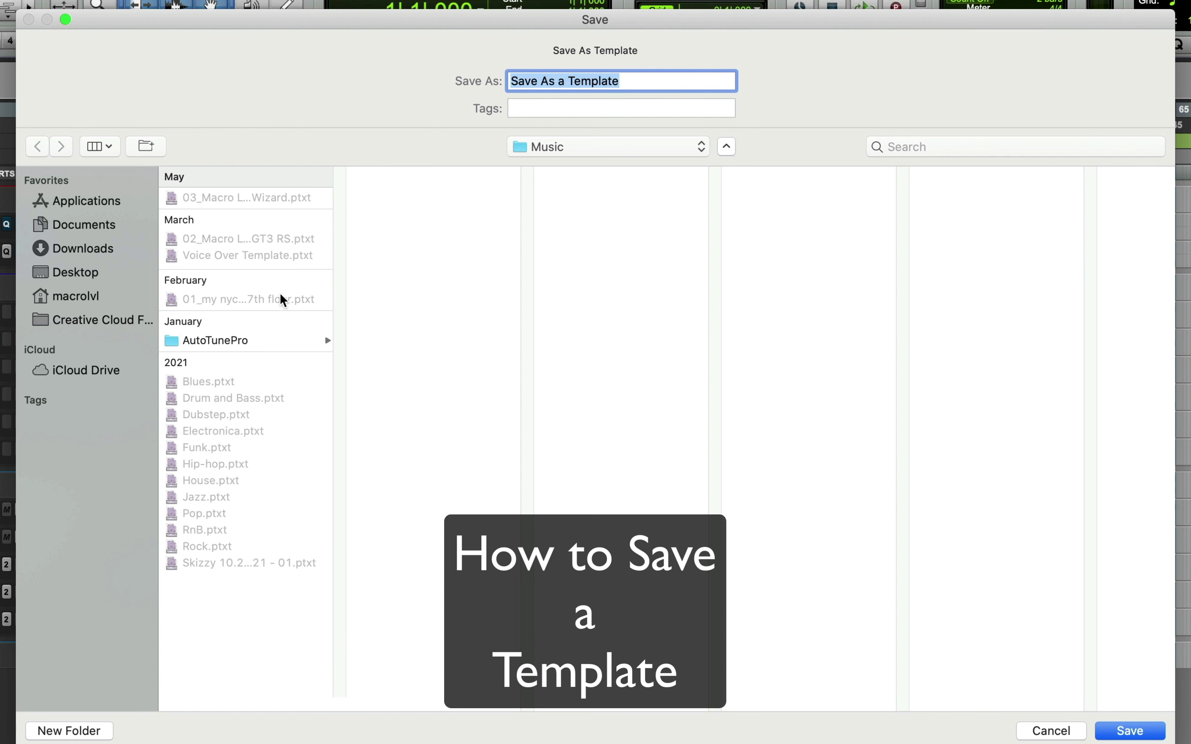
- Save the template over the existing '01_my nyc condo 57th floor.ptxt' file, confirming Replace
click(227, 306)
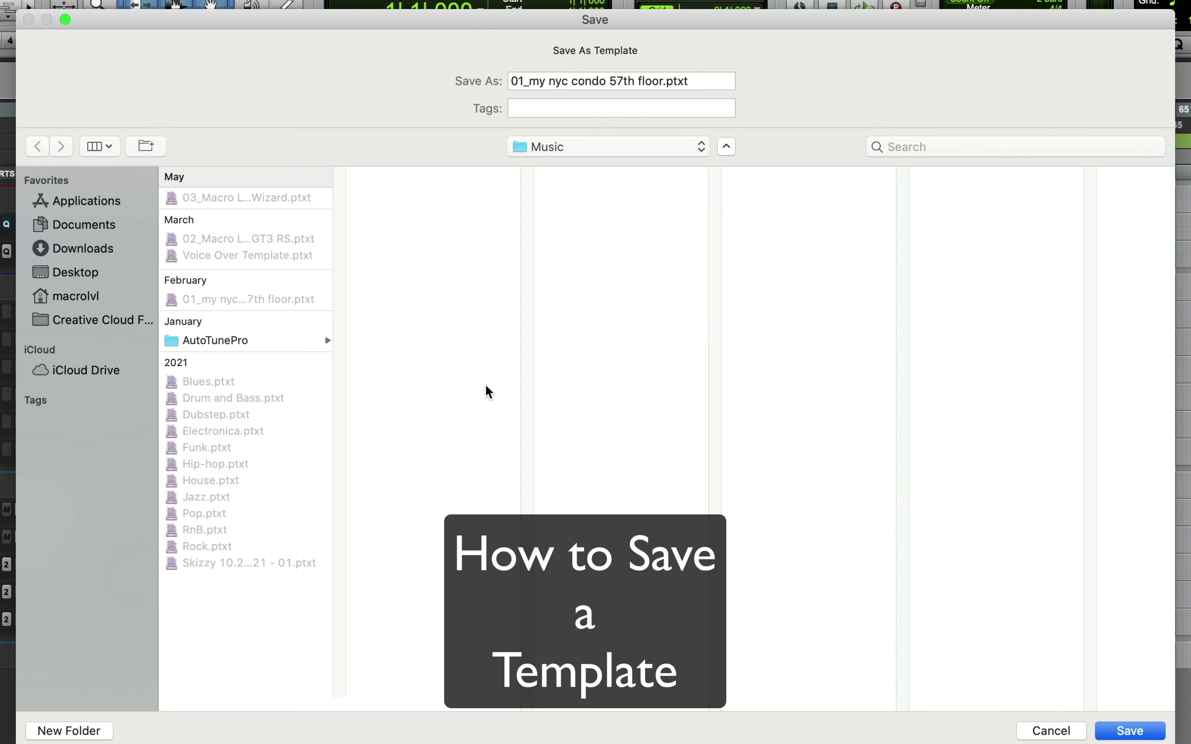
click(1111, 735)
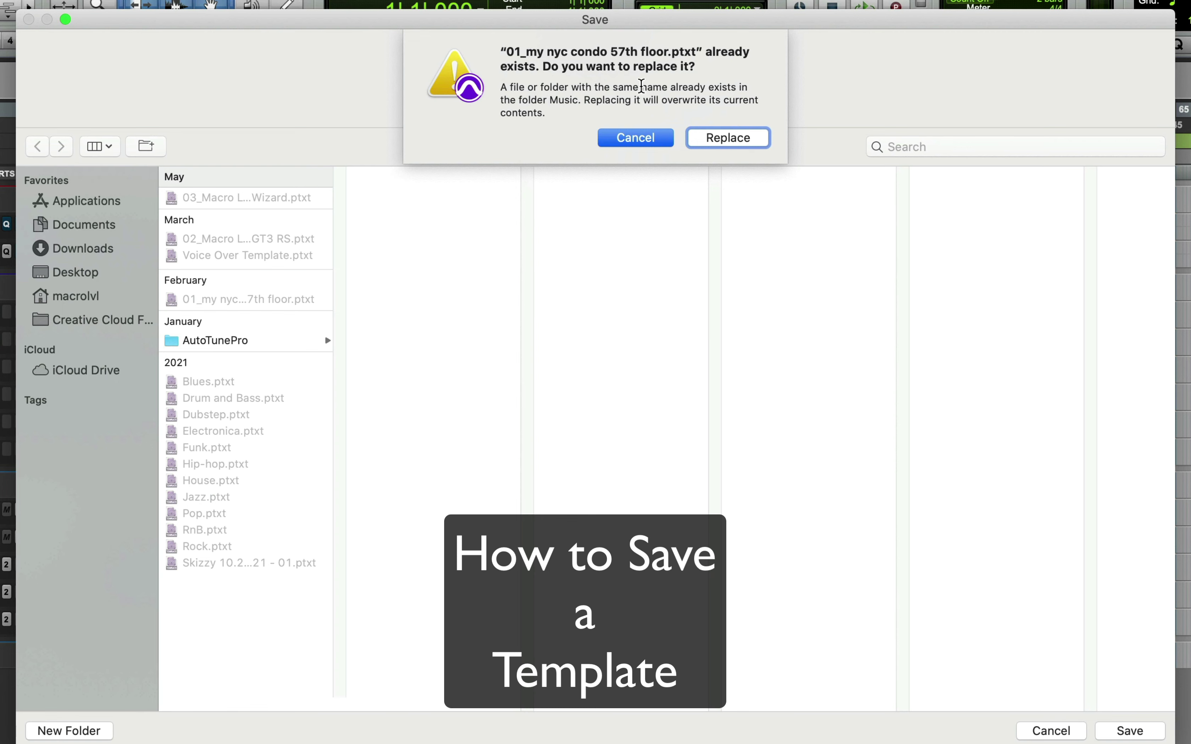
click(711, 139)
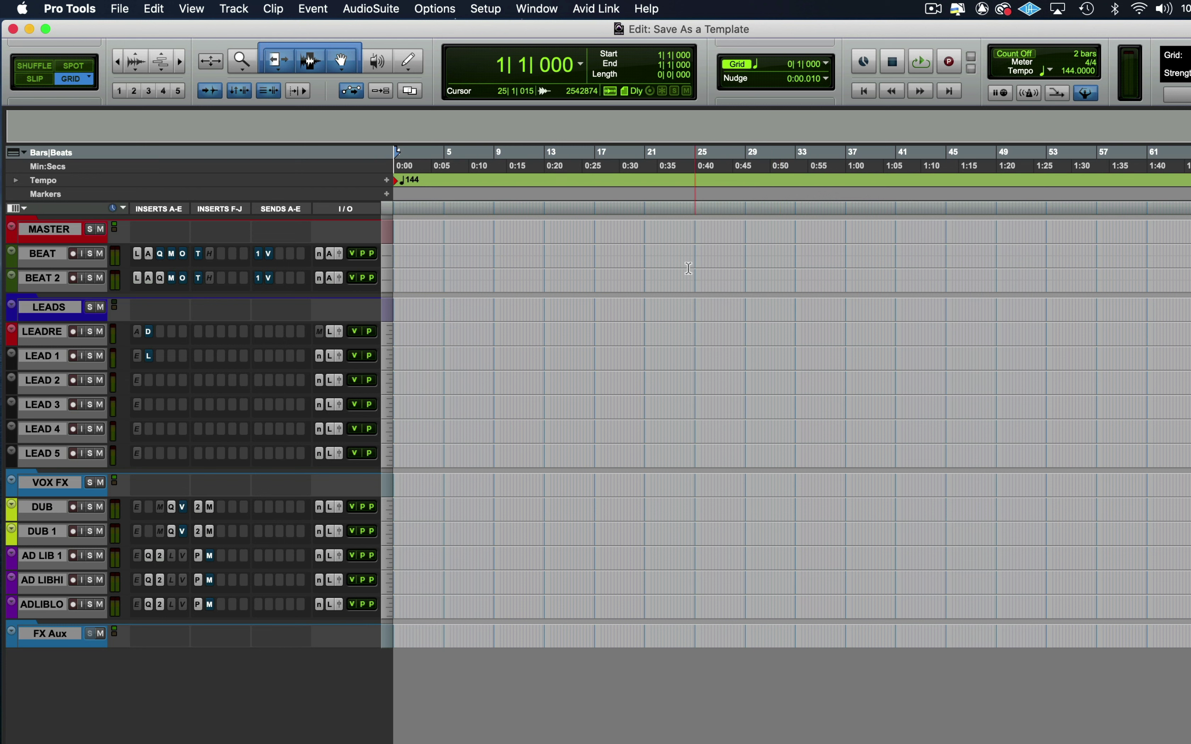
- Bring up the Create New Dashboard on CREATE with Template Group Music, positioned higher on screen
click(119, 9)
click(129, 28)
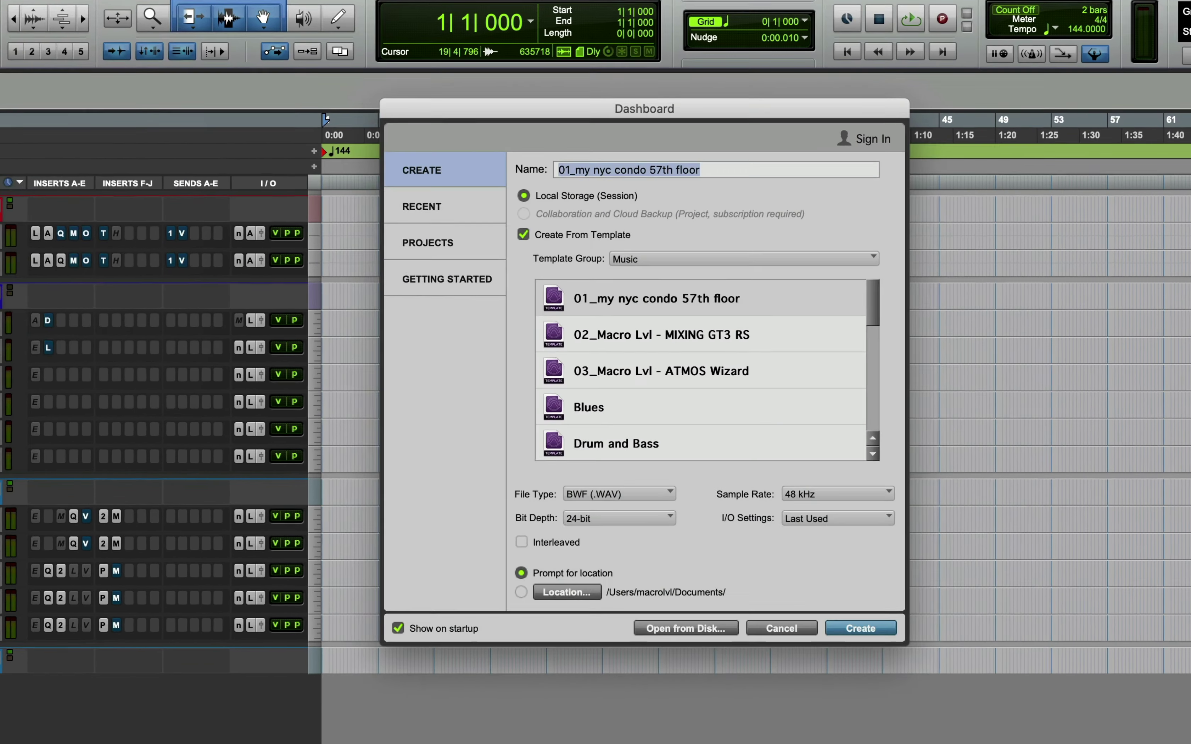
click(520, 228)
click(503, 191)
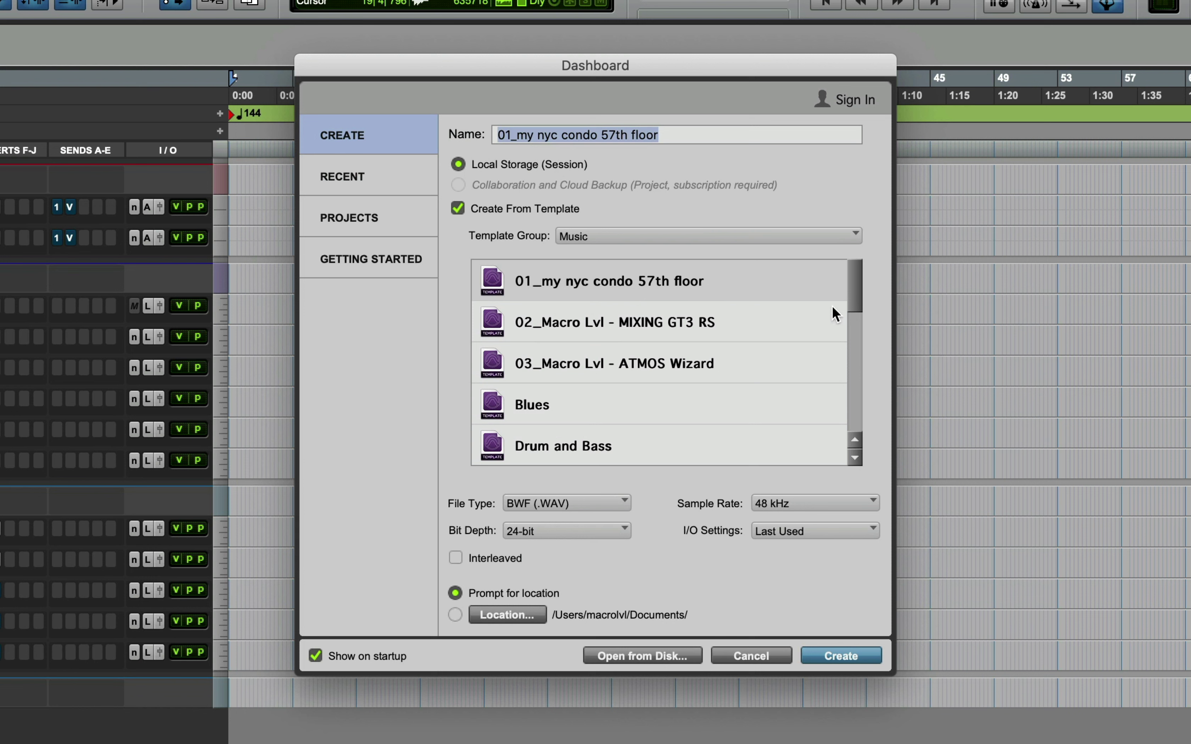
mouse_move(849, 284)
mouse_down()
mouse_move(836, 413)
mouse_move(844, 295)
mouse_up()
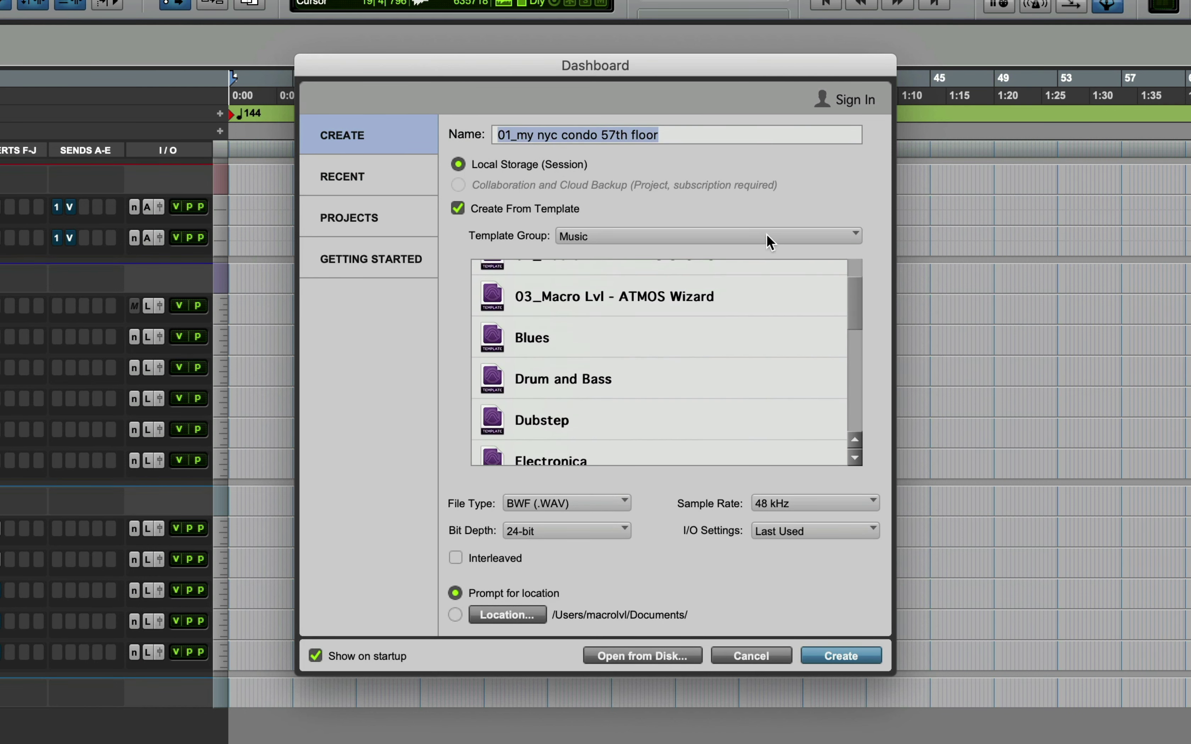
click(766, 237)
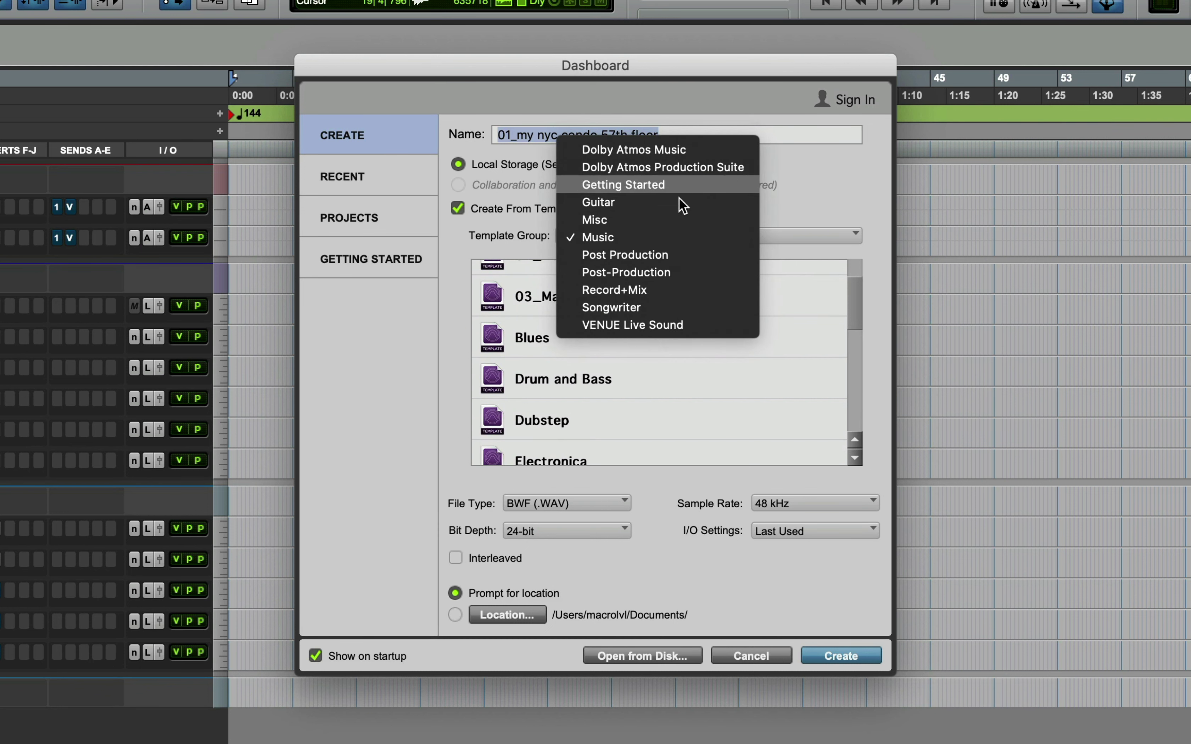
click(640, 237)
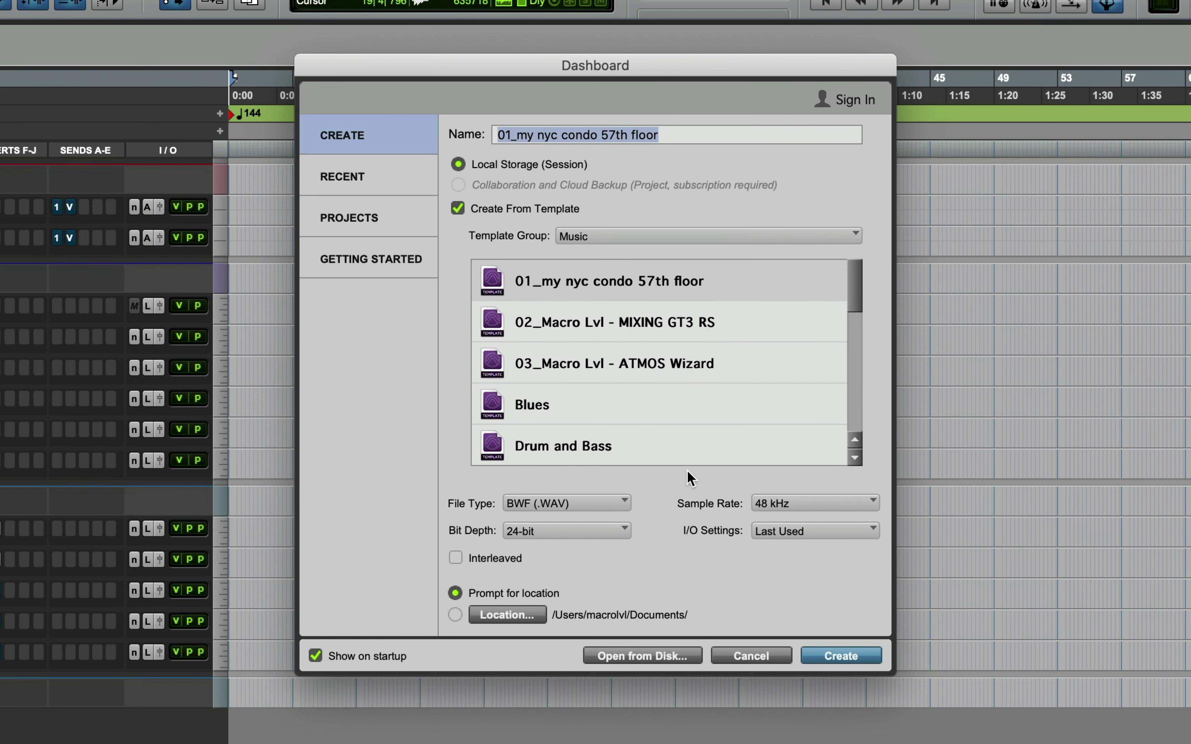
drag(545, 63, 538, 10)
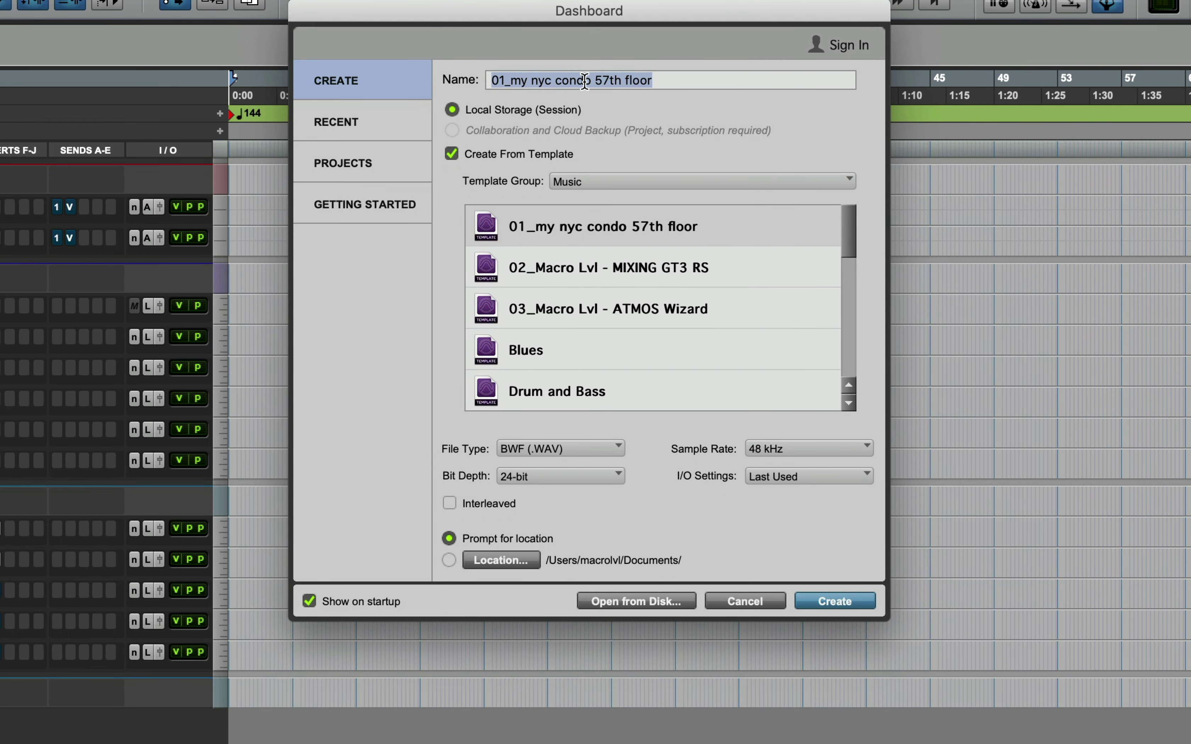
- Name the session 'Jay Z 01.01.2024 - 01', set Interleaved, and create it
text(Jay Z 0)
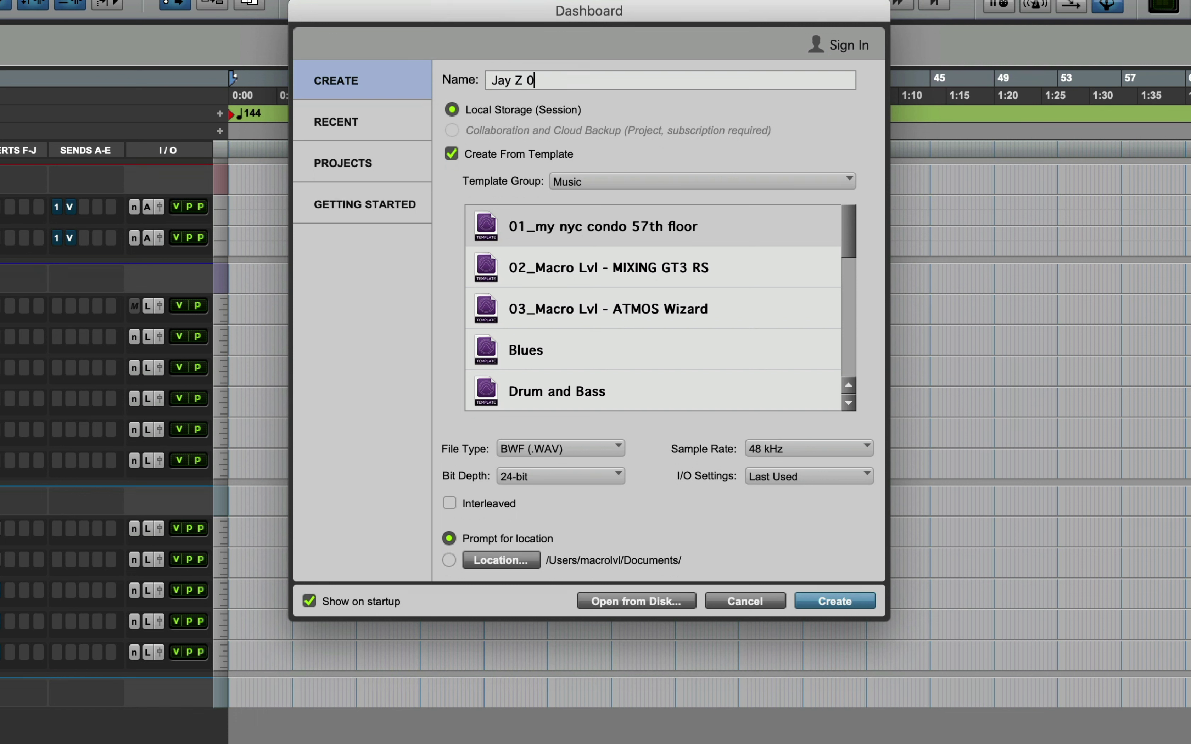
text(1.01`.)
key(BackSpace)
key(BackSpace)
text(.2024 - 01)
click(449, 504)
click(466, 504)
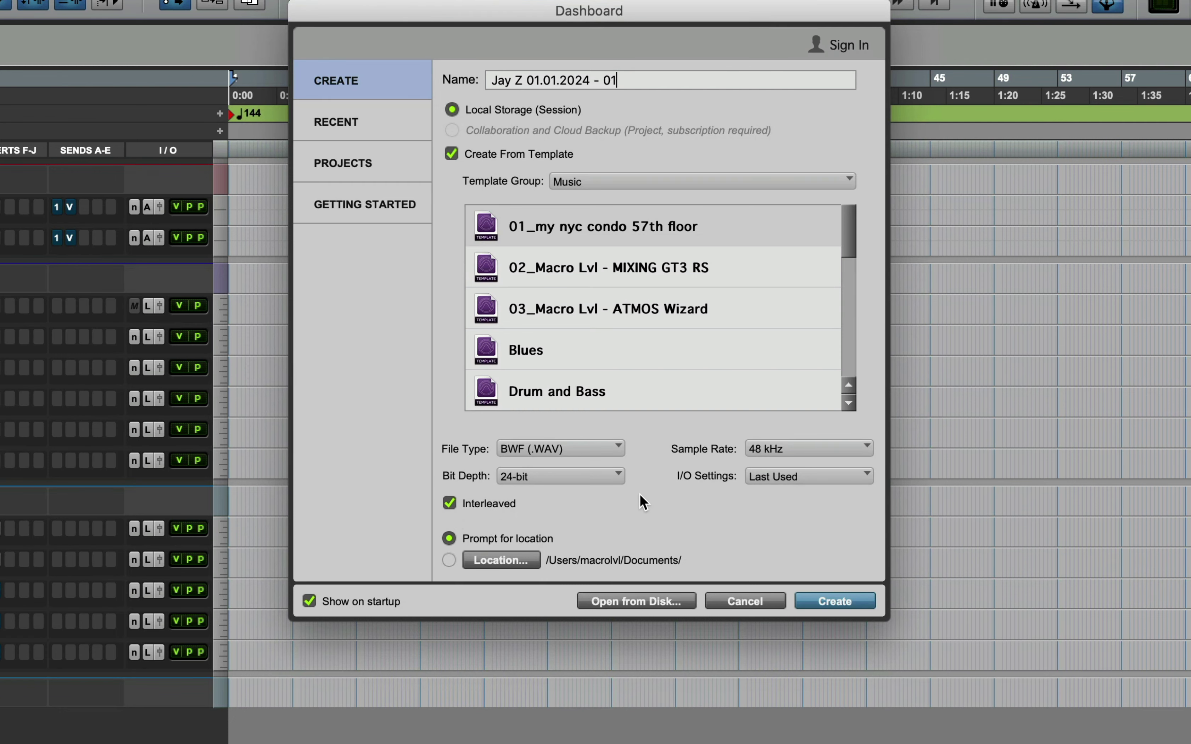
click(831, 602)
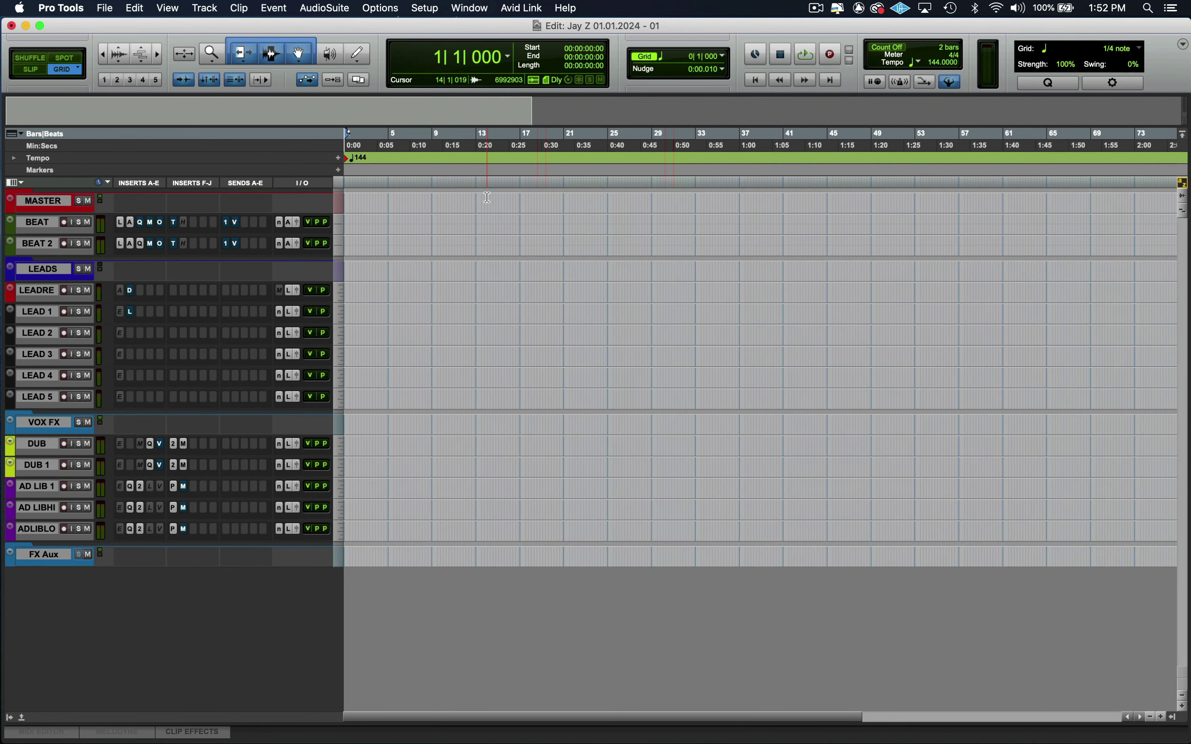
drag(488, 195, 743, 560)
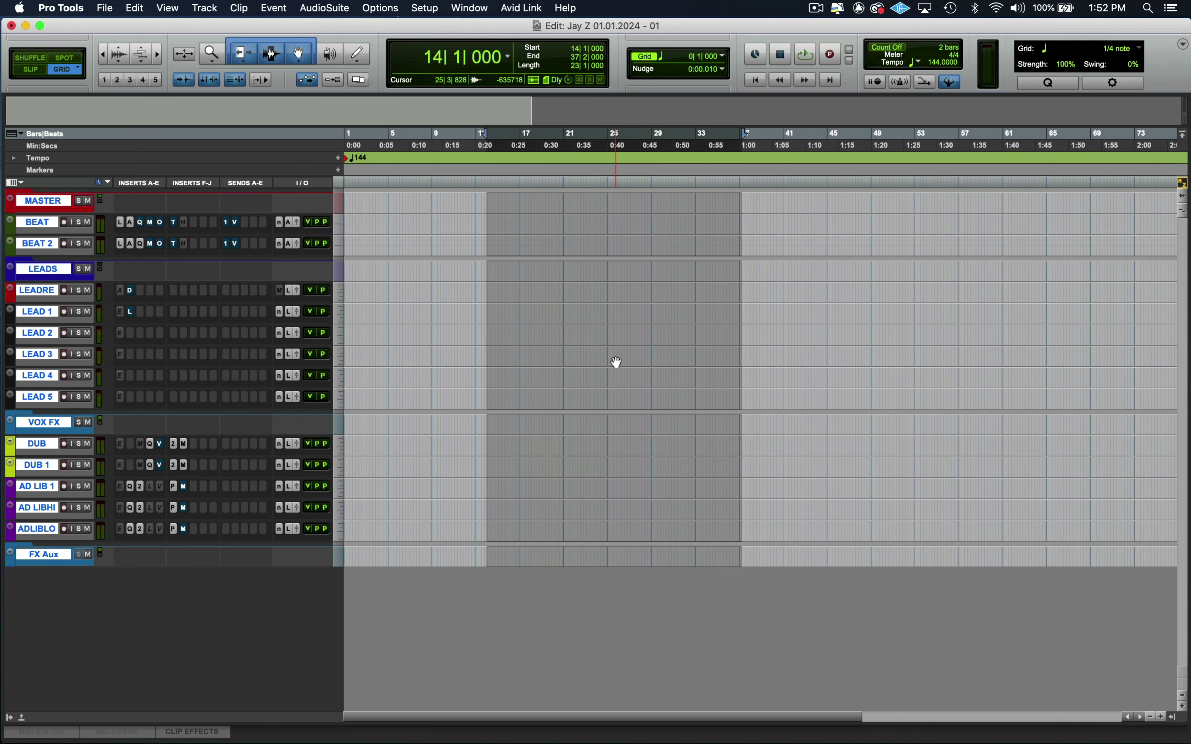
click(459, 288)
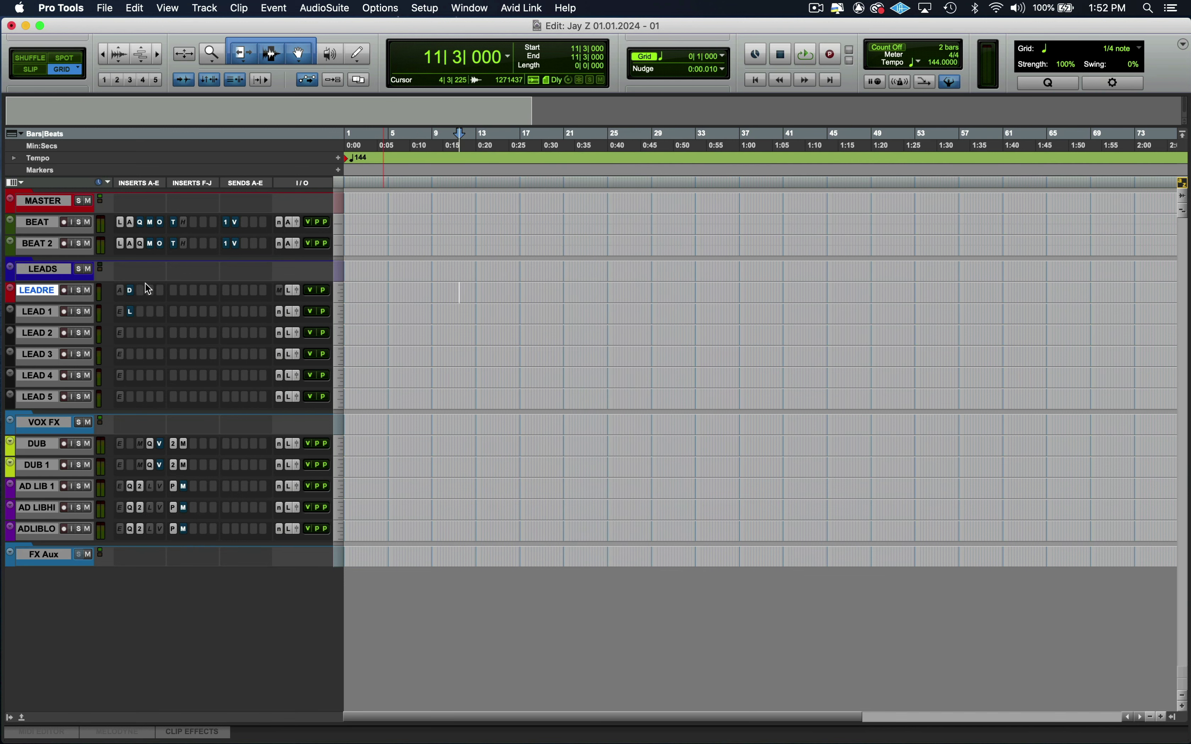